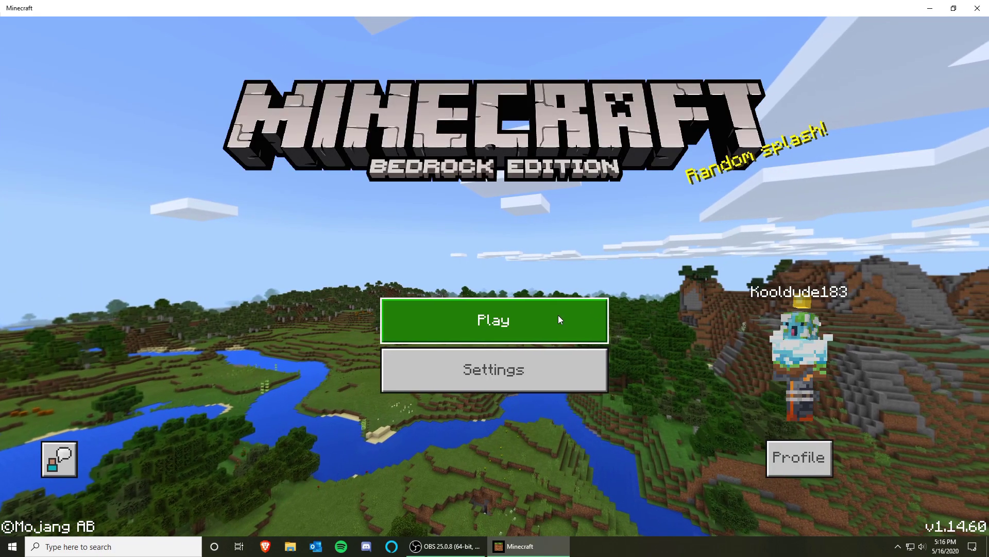
# - Open Minecraft's worlds, friends and servers screen to review the worlds list
pyautogui.click(558, 316)
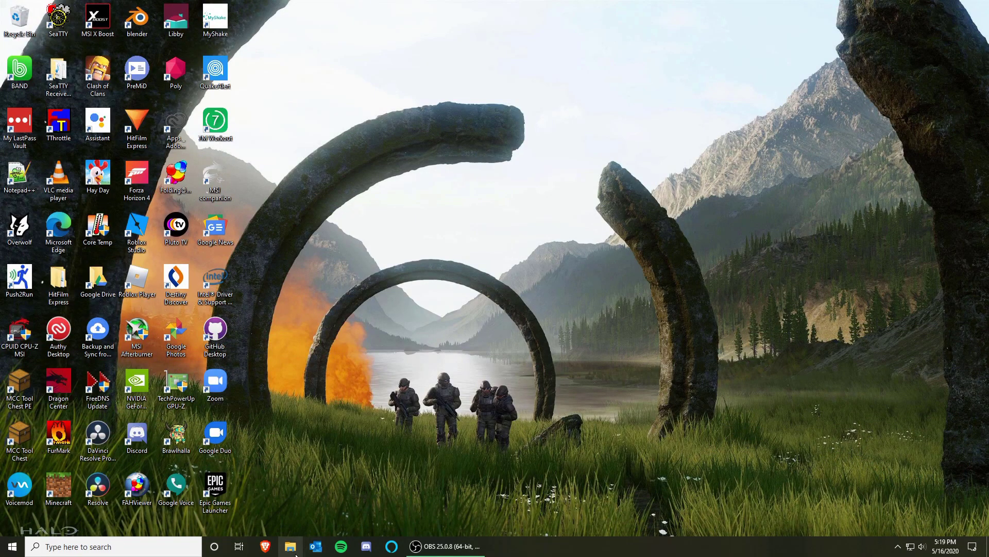
# - In File Explorer, browse from Local Disk (C:) to the user's AppData\Local folder
pyautogui.click(292, 548)
pyautogui.moveTo(142, 283); pyautogui.dragTo(131, 346)
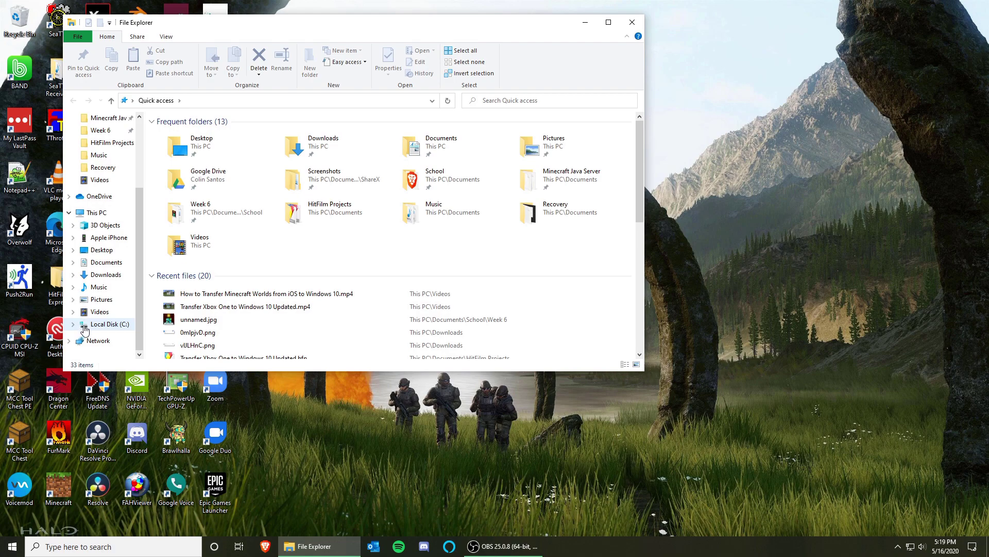
pyautogui.click(88, 328)
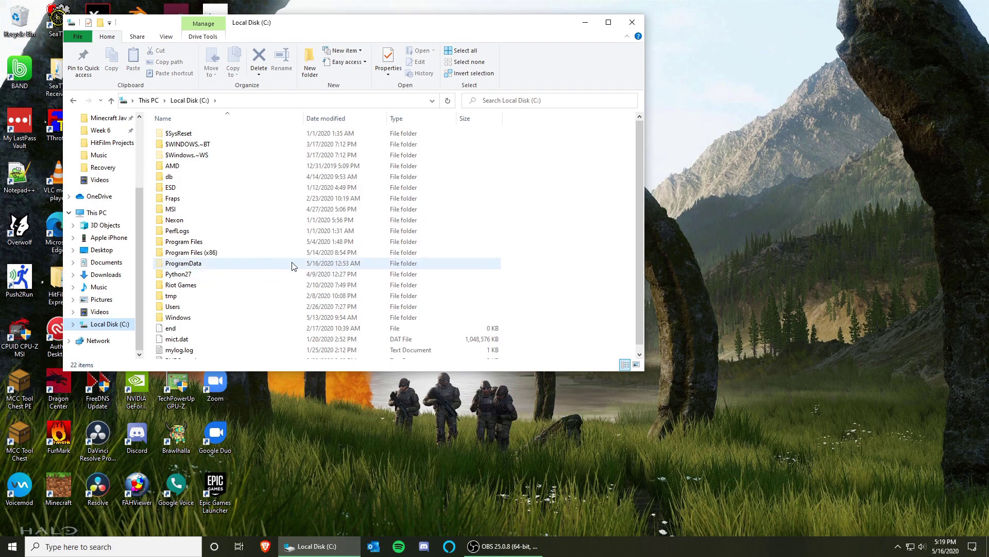
pyautogui.doubleClick(204, 307)
pyautogui.doubleClick(206, 134)
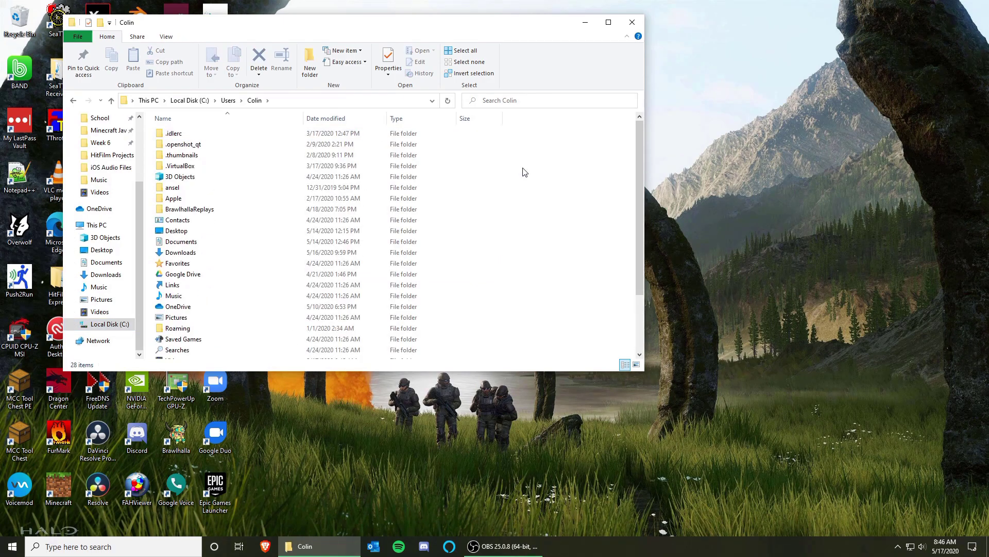
pyautogui.click(167, 37)
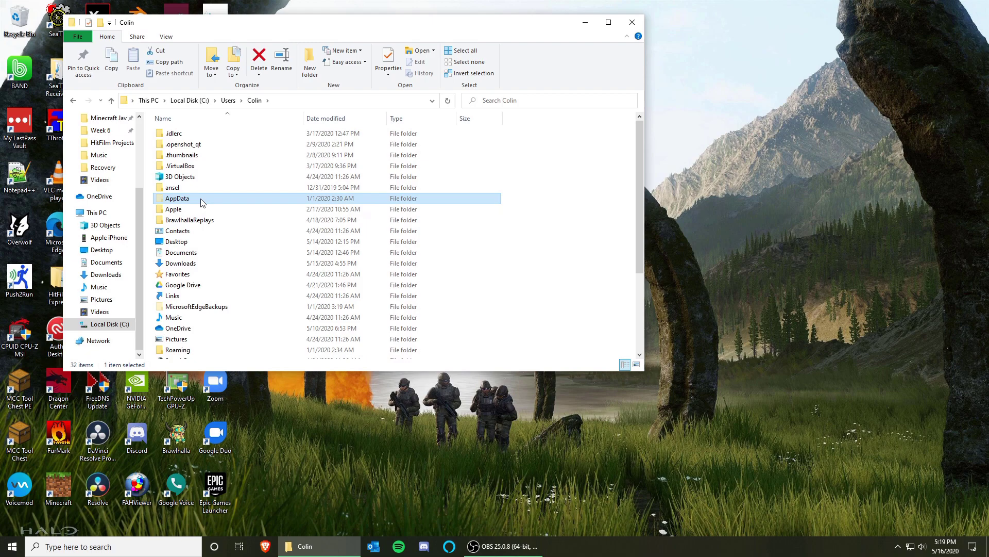
pyautogui.doubleClick(199, 199)
pyautogui.doubleClick(214, 135)
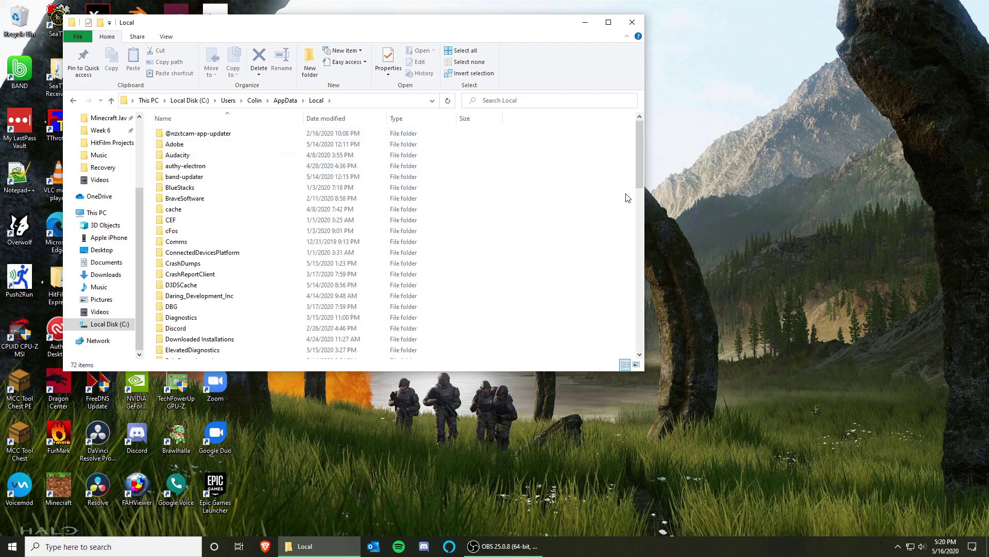
pyautogui.moveTo(638, 186); pyautogui.dragTo(641, 282)
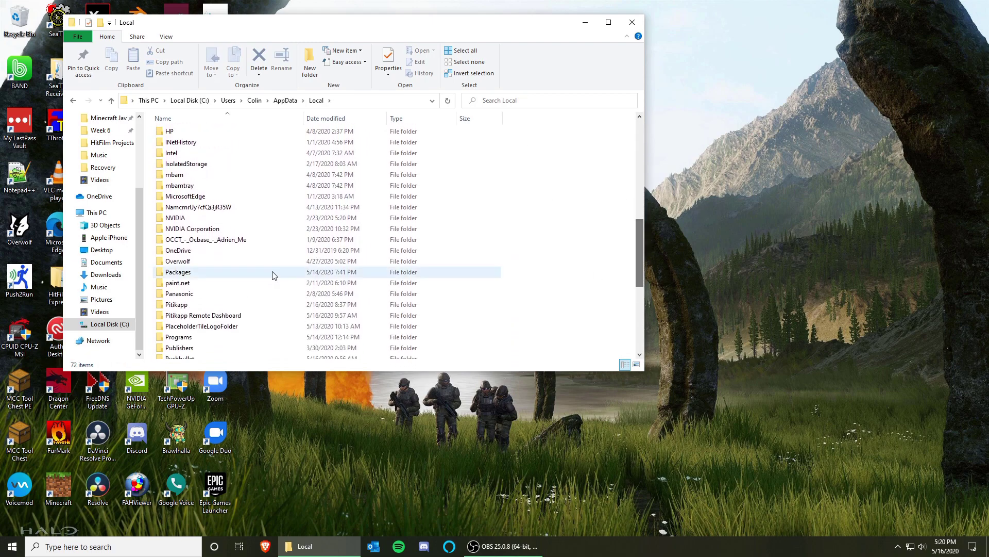
# - Open Packages > Minecraft UWP > LocalState > games > com.mojang > minecraftWorlds
pyautogui.doubleClick(201, 277)
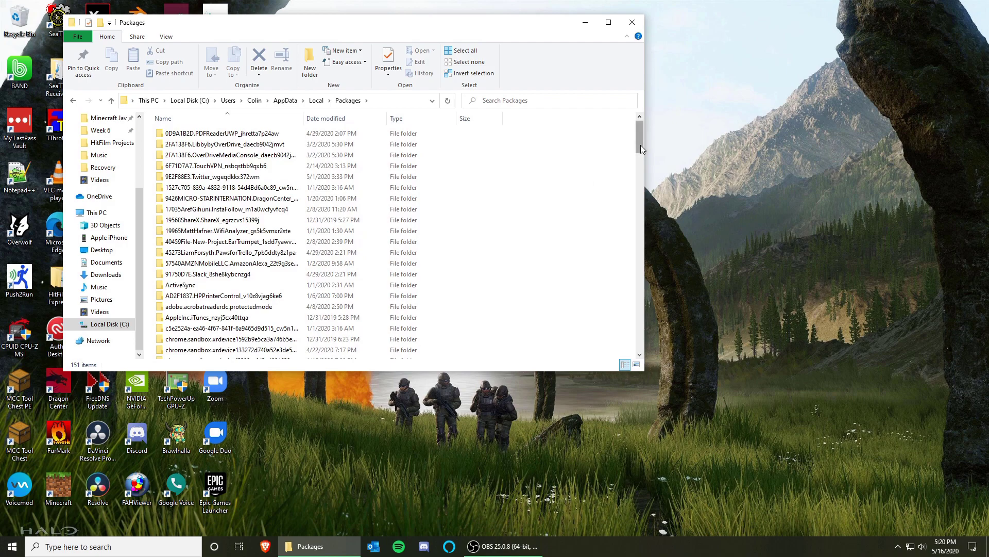
pyautogui.moveTo(641, 146); pyautogui.dragTo(639, 203)
pyautogui.click(212, 279)
pyautogui.doubleClick(212, 278)
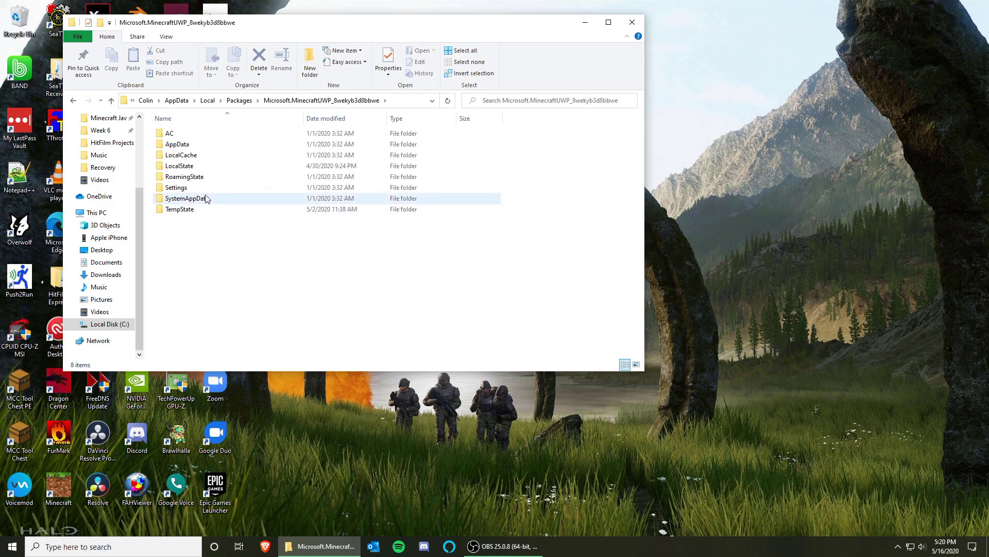
pyautogui.doubleClick(204, 165)
pyautogui.doubleClick(199, 145)
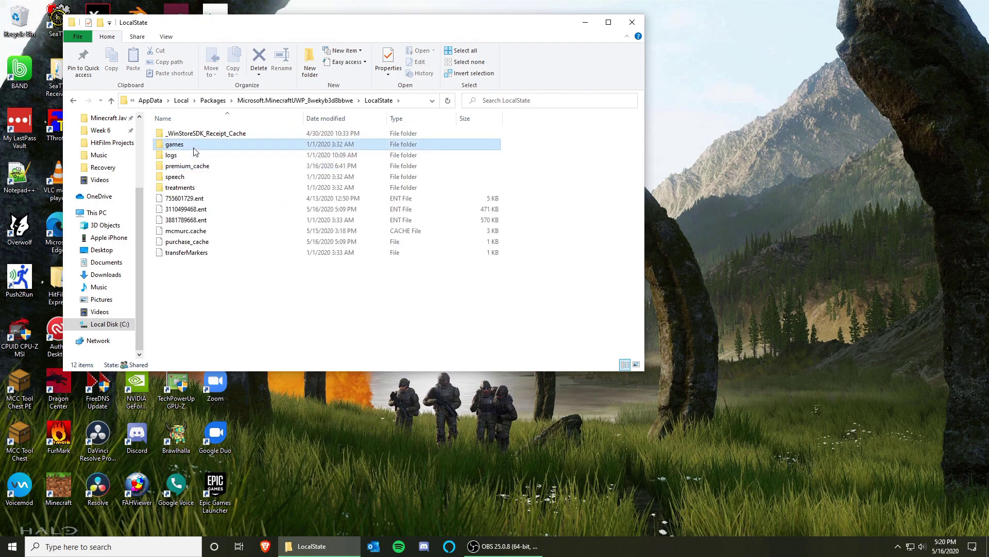
pyautogui.doubleClick(191, 136)
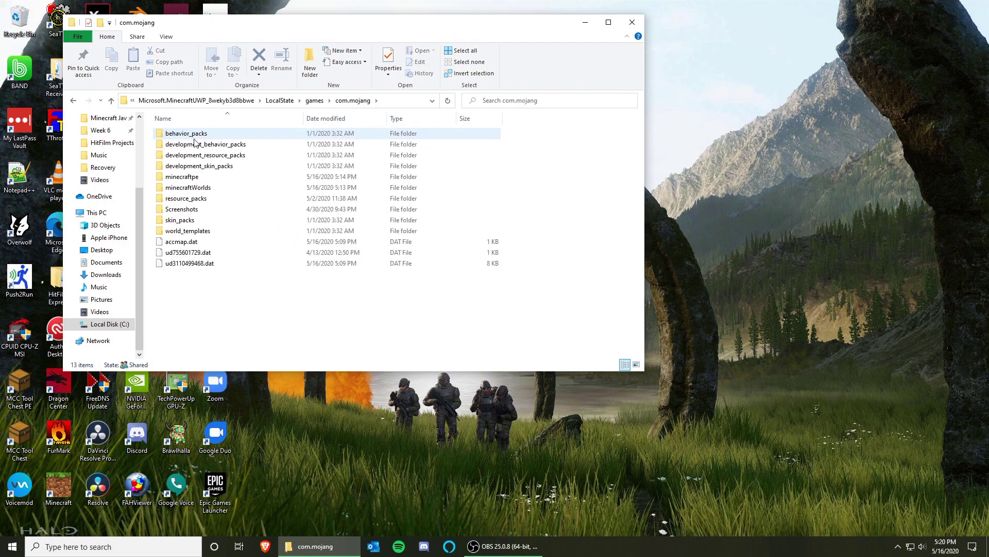
pyautogui.doubleClick(215, 187)
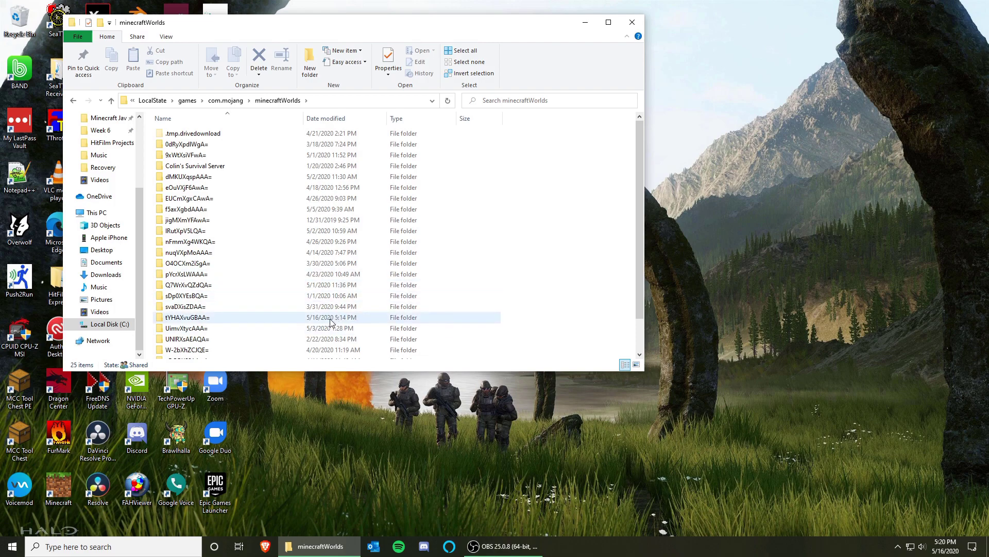
# - Open the tYHAXvuGBAA= folder and view its world_icon.jpeg in Photos
pyautogui.doubleClick(238, 322)
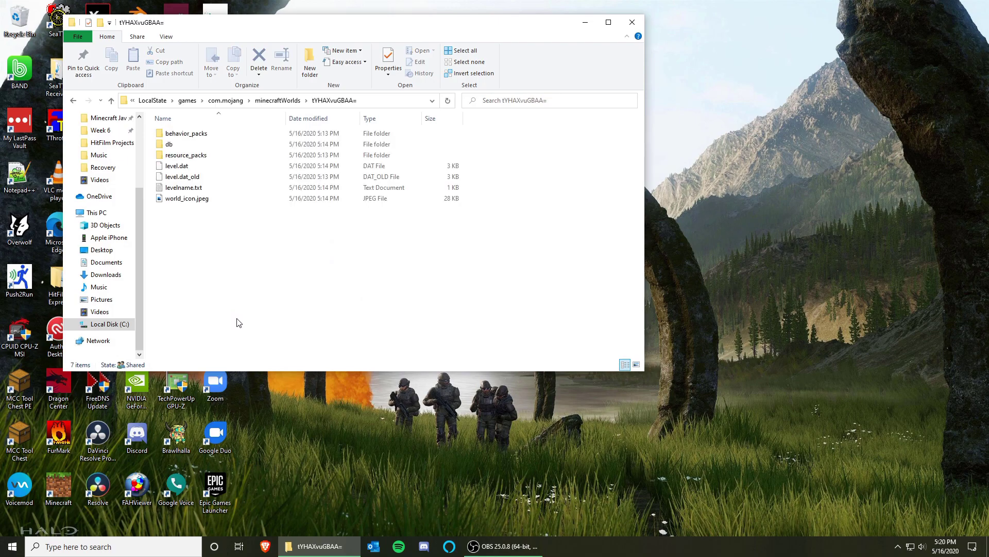
pyautogui.doubleClick(179, 199)
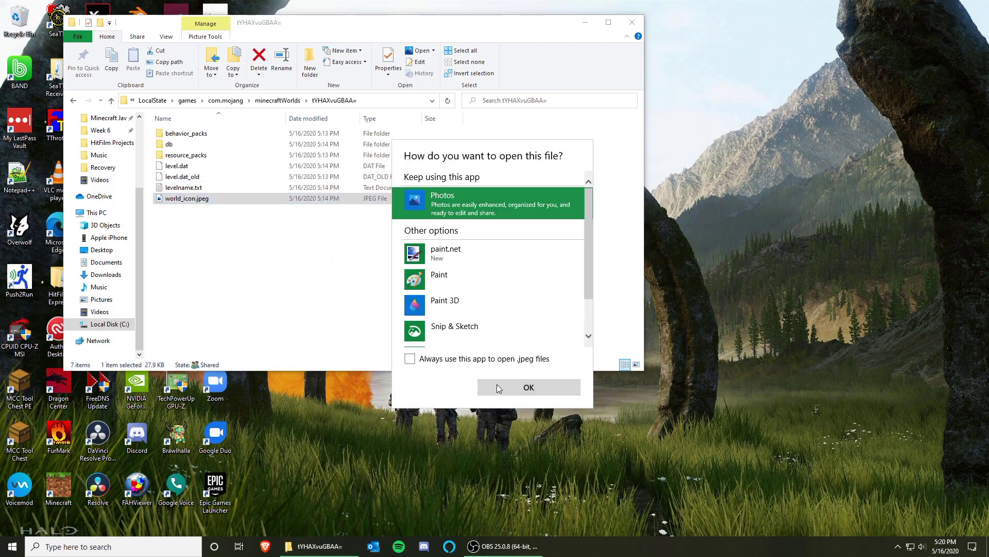
pyautogui.click(498, 387)
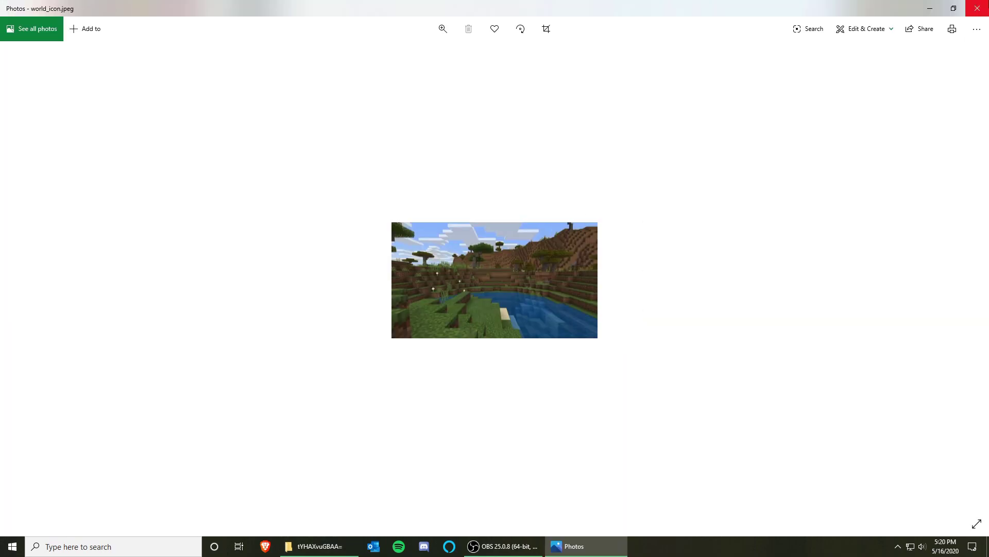
pyautogui.click(977, 8)
# - Return to minecraftWorlds and copy the tYHAXvuGBAA= world folder
pyautogui.click(284, 104)
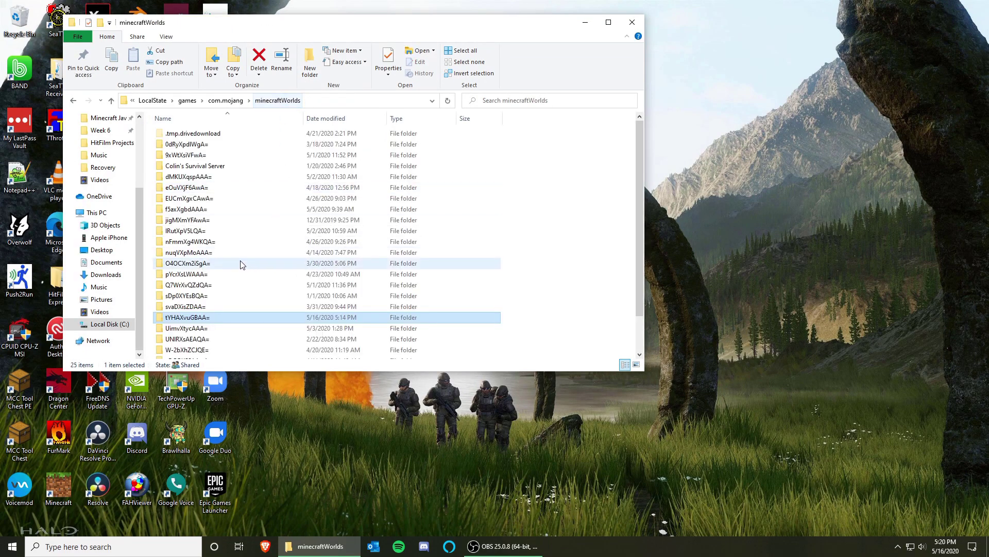
pyautogui.rightClick(194, 323)
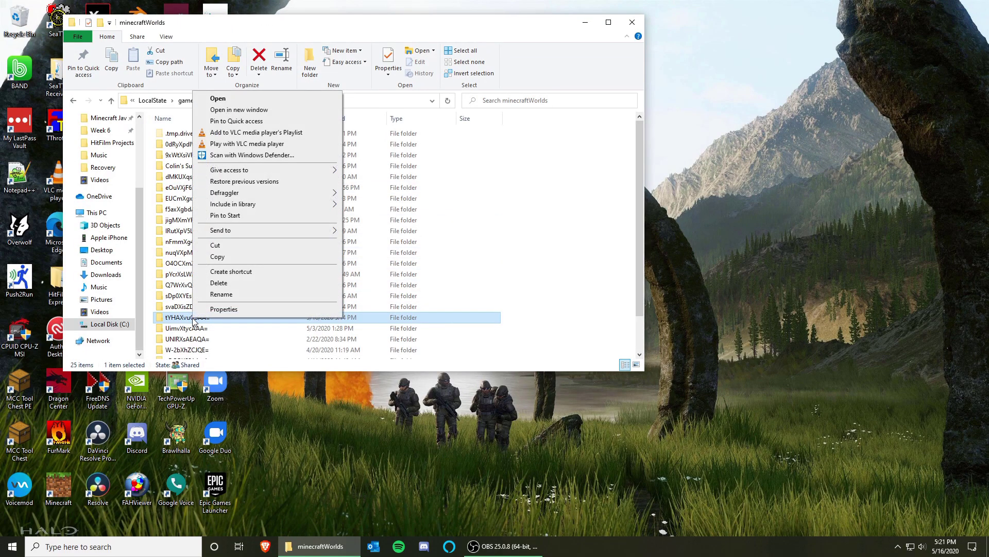
pyautogui.click(232, 259)
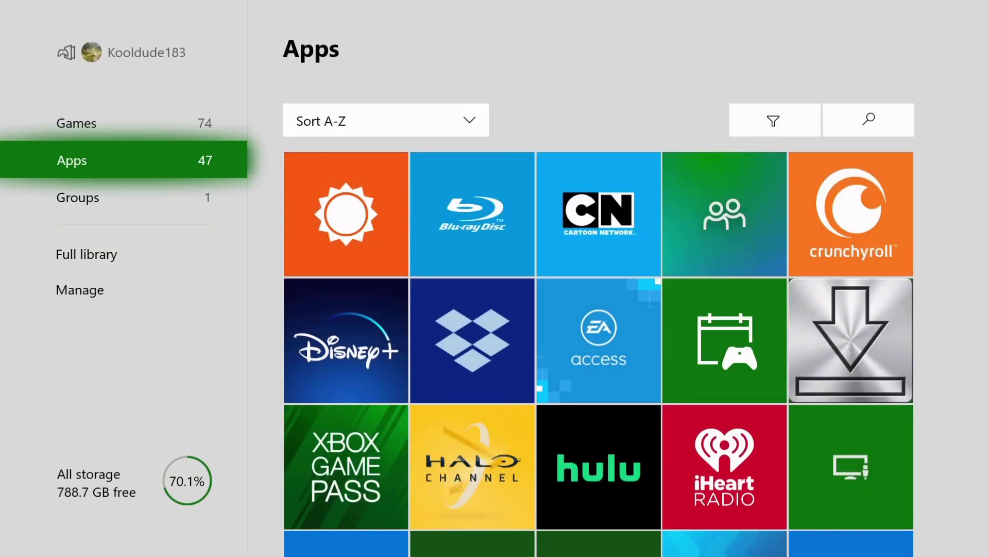
pyautogui.press('Right')
pyautogui.press('Right')
pyautogui.press('Right')
pyautogui.press('Right')
pyautogui.press('Right')
pyautogui.press('Down')
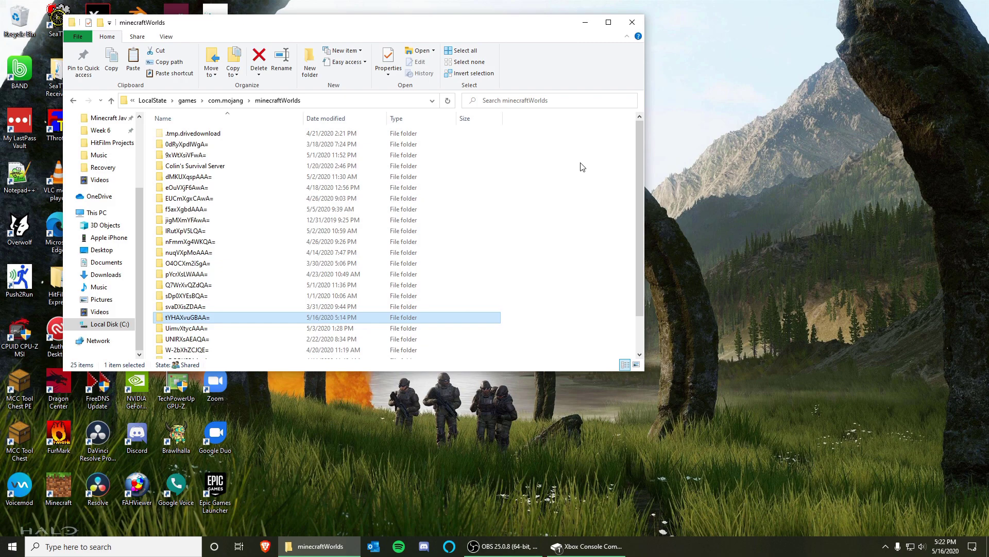
pyautogui.click(398, 100)
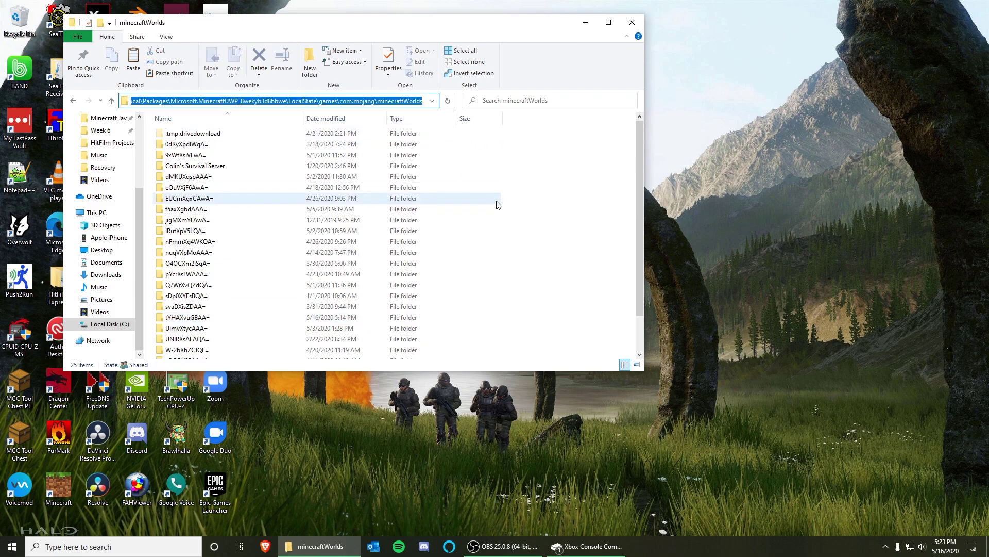
pyautogui.write('ftp://')
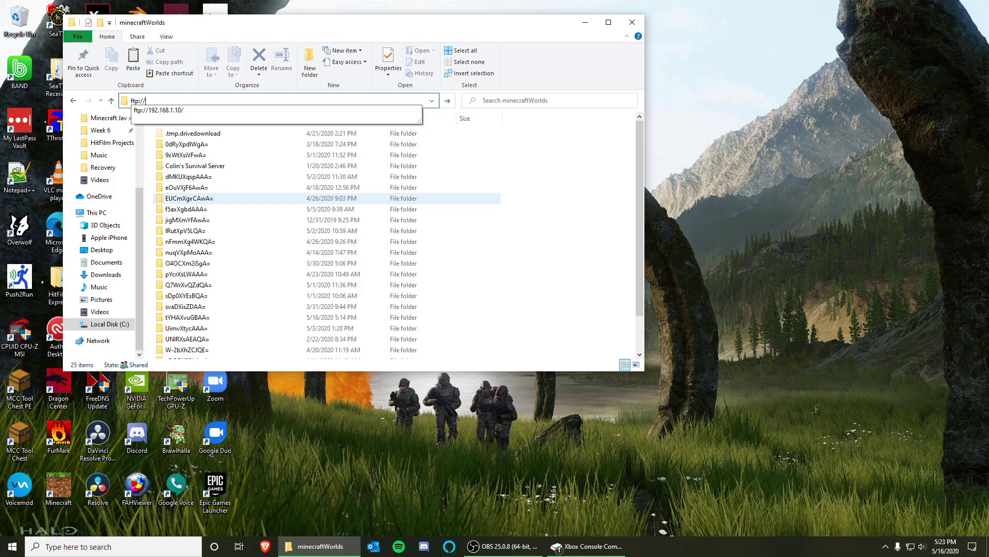
pyautogui.write('.10')
pyautogui.press('Return')
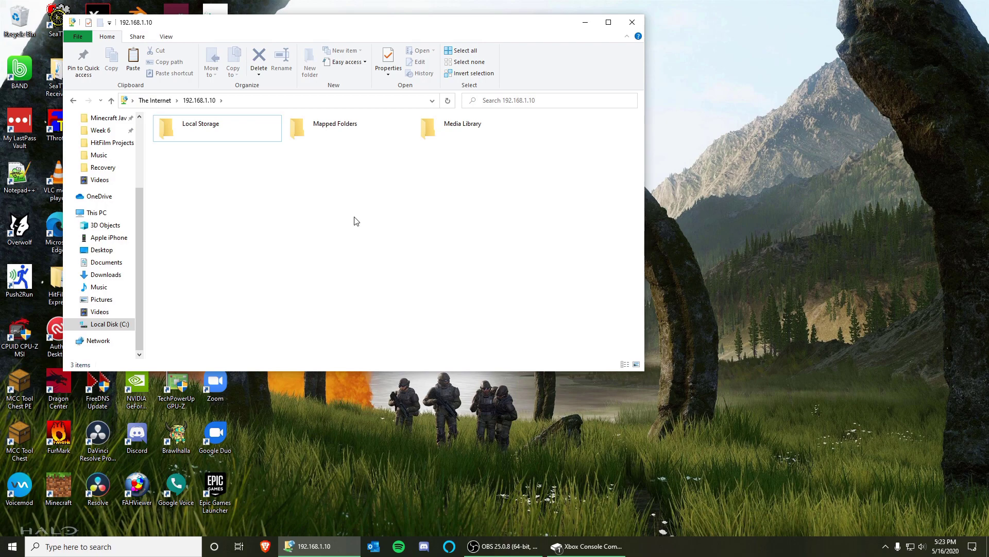
pyautogui.doubleClick(254, 131)
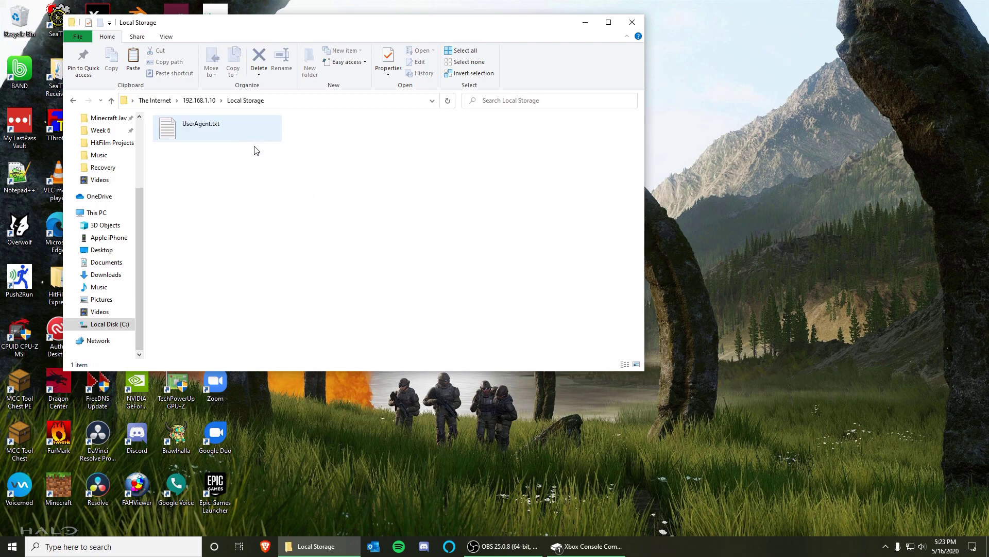
pyautogui.rightClick(274, 204)
pyautogui.click(298, 259)
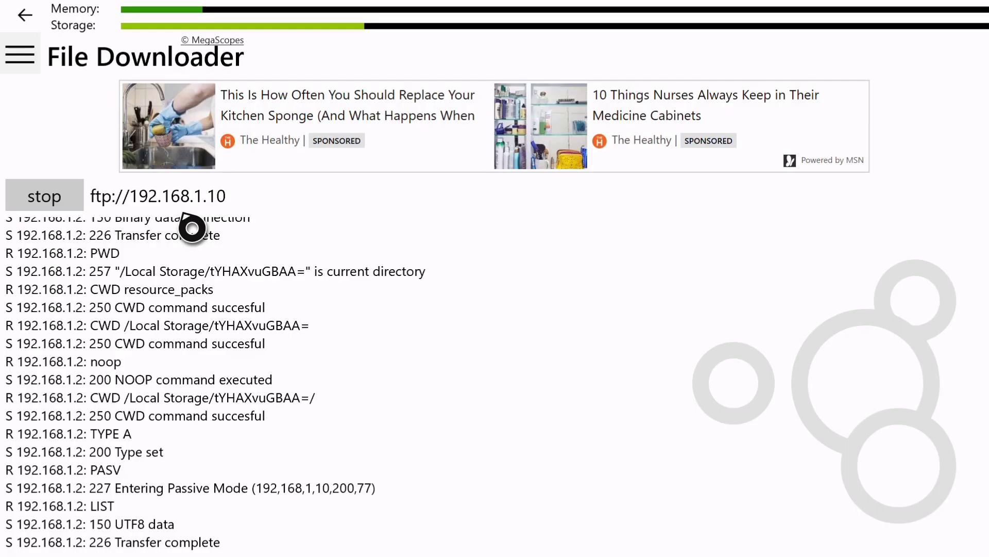
# - Stop the File Downloader FTP server and open the guide's games and apps panel
pyautogui.click(68, 207)
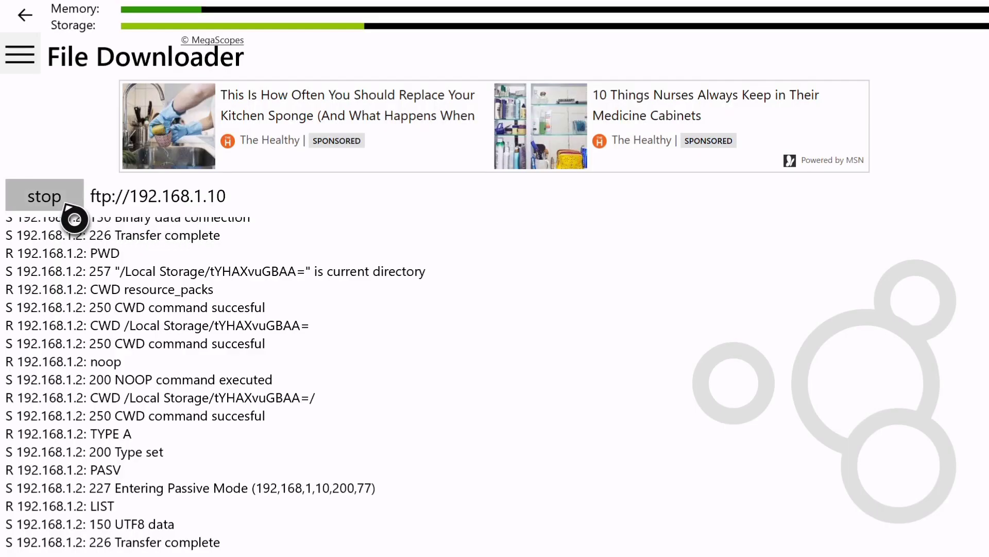
pyautogui.press('super')
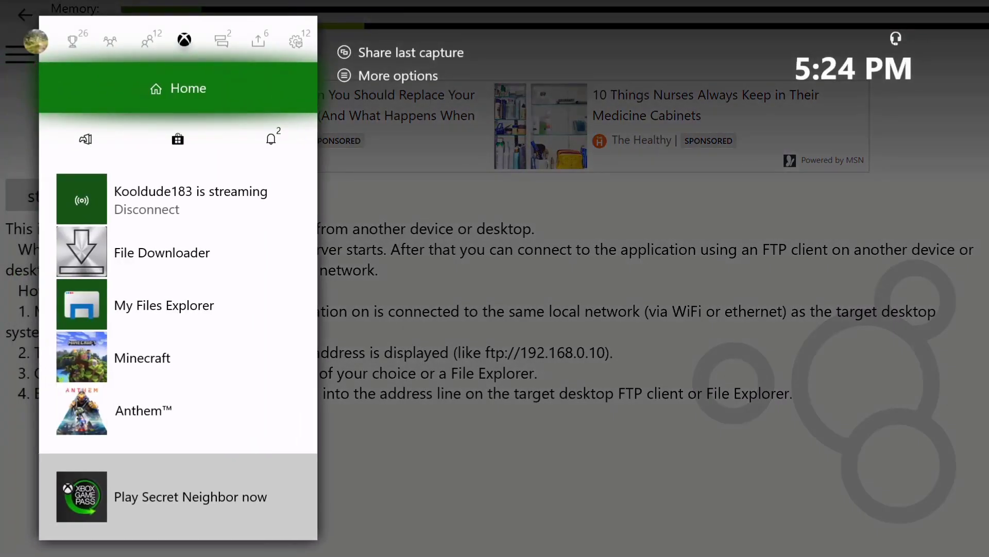
pyautogui.press('Down')
pyautogui.press('Return')
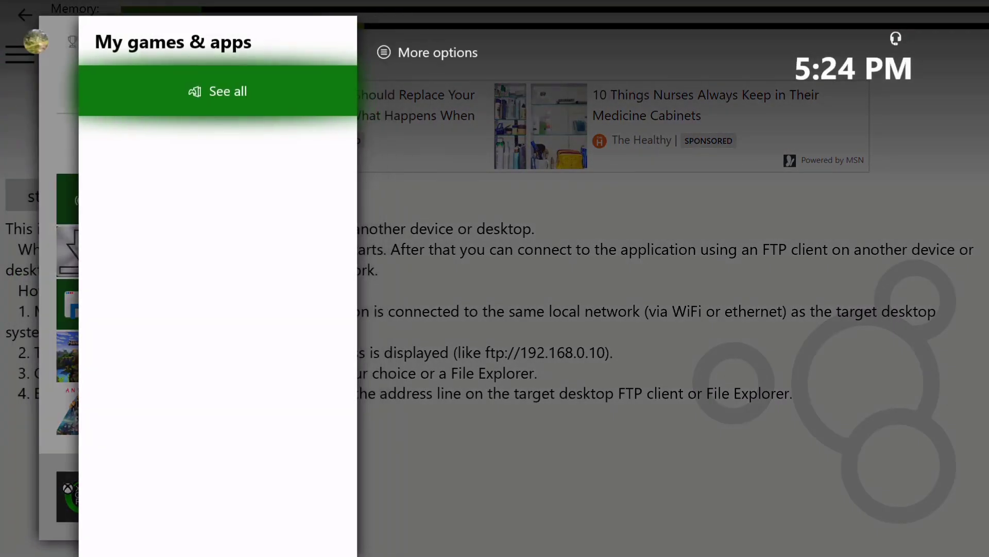
# - Move through the installed apps library toward My Files Explorer
pyautogui.press('Return')
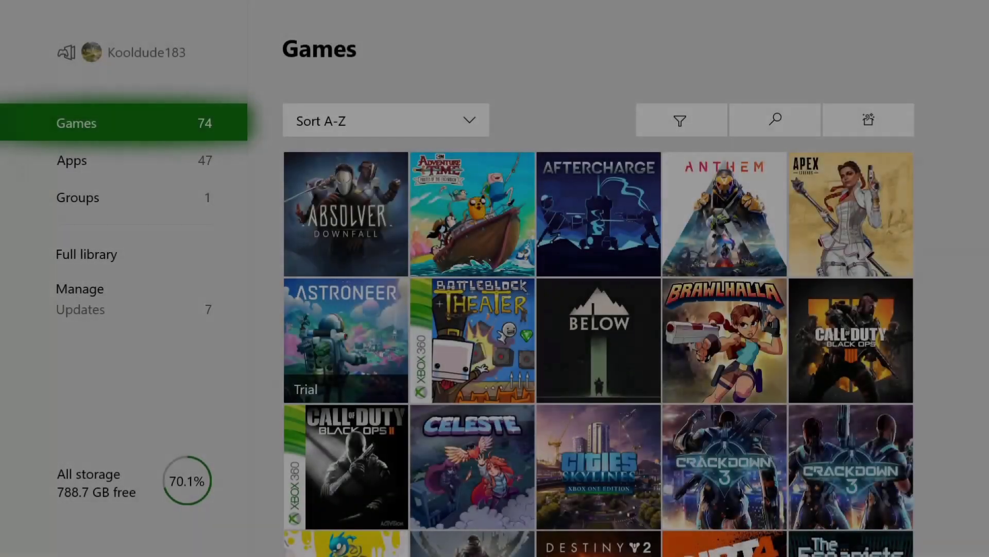
pyautogui.press('Down')
pyautogui.press('Right')
pyautogui.press('Down')
pyautogui.press('Down')
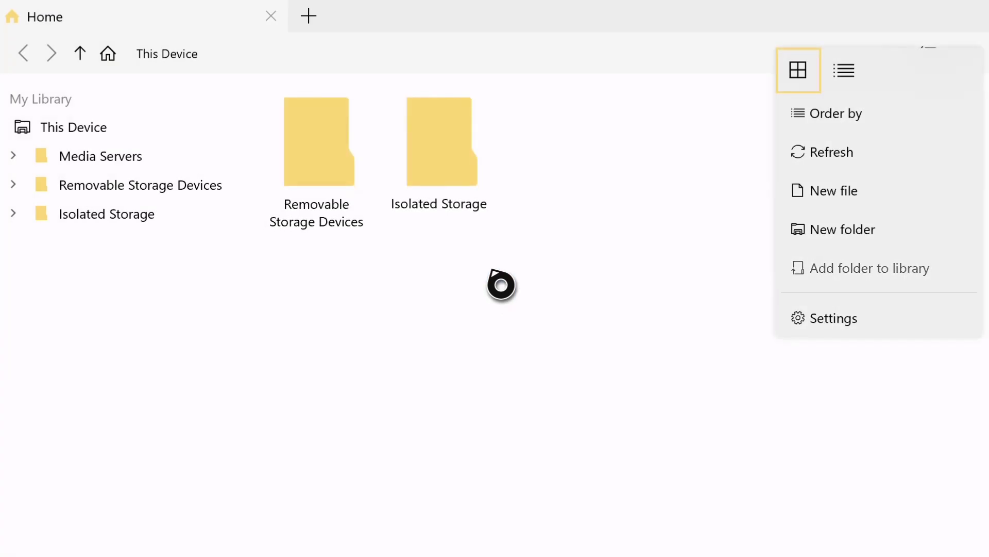
pyautogui.click(412, 132)
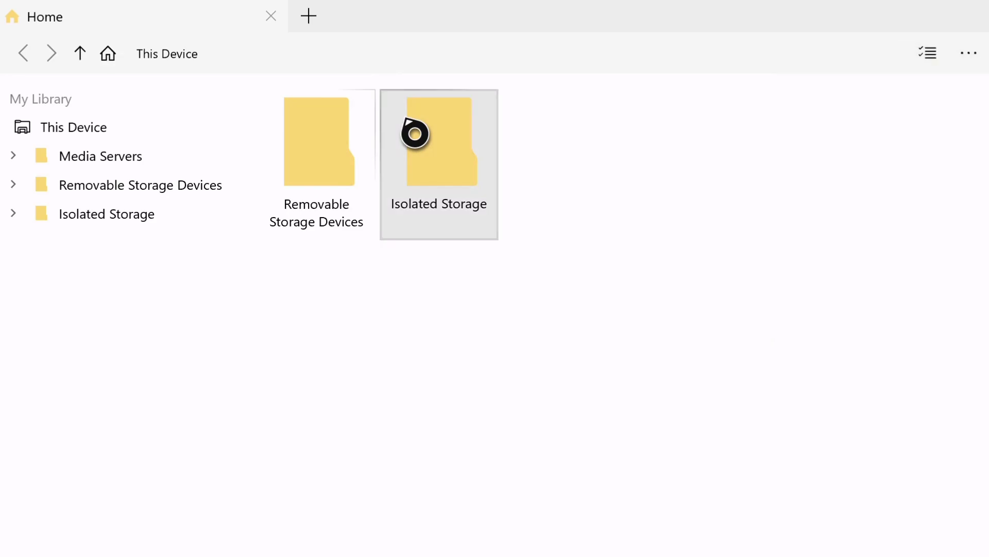
pyautogui.click(414, 134)
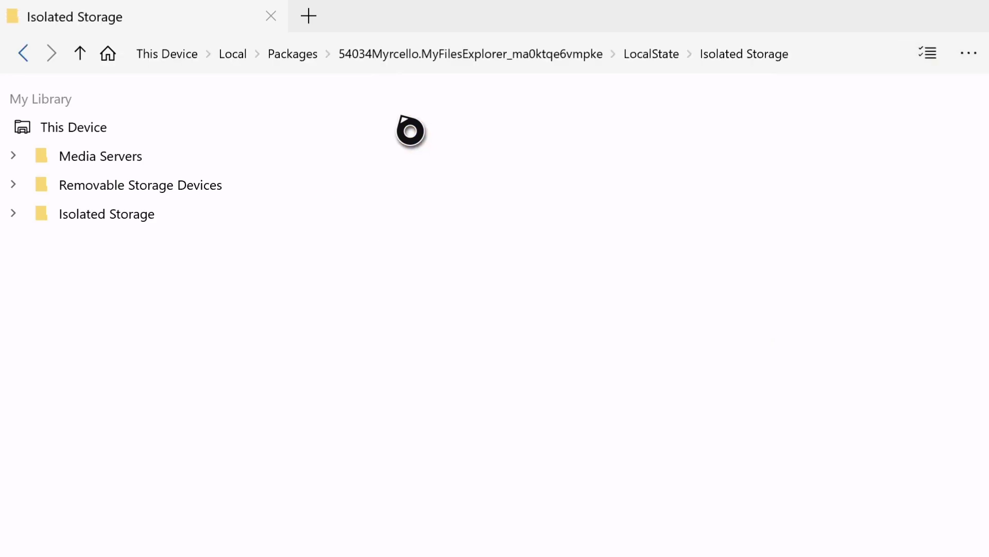
pyautogui.click(307, 59)
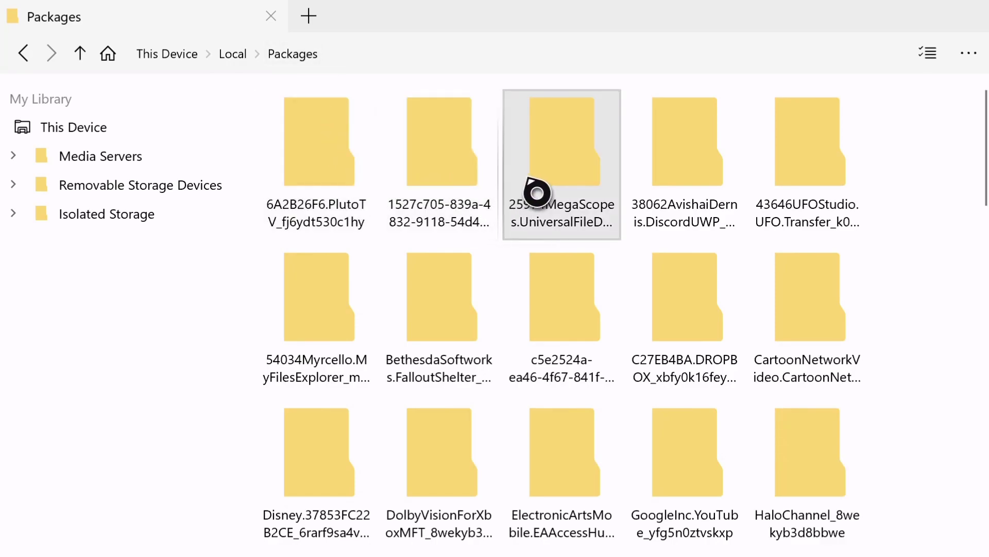
pyautogui.doubleClick(566, 179)
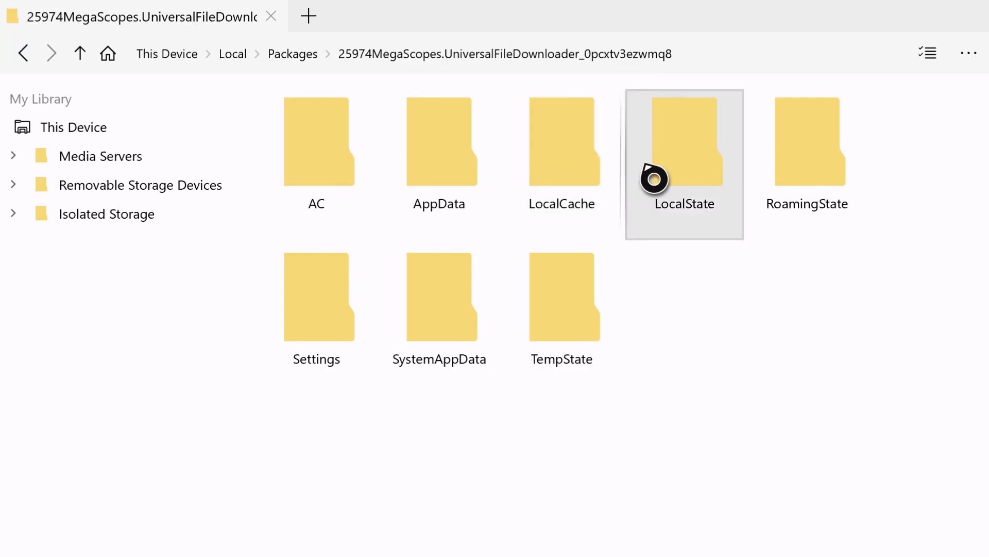
pyautogui.doubleClick(654, 179)
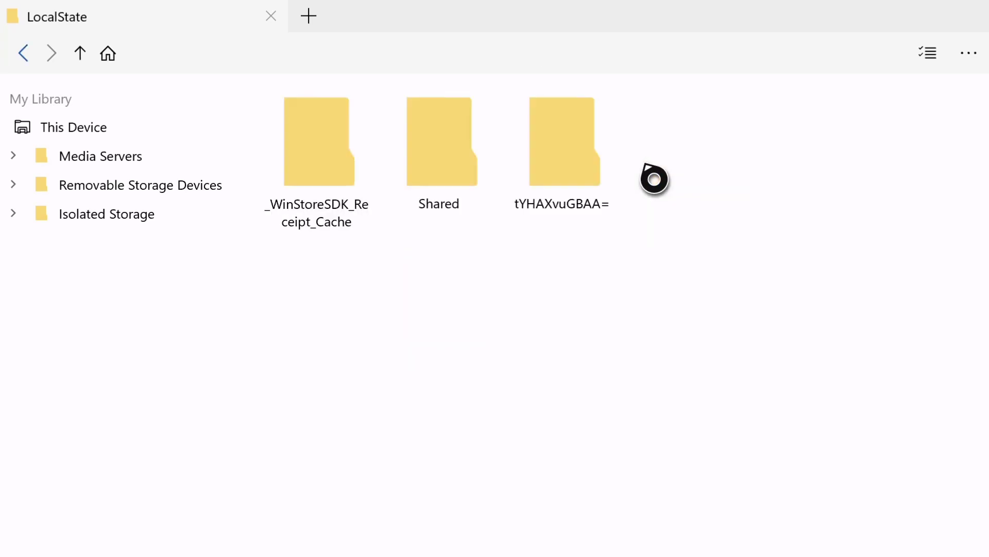
pyautogui.rightClick(597, 178)
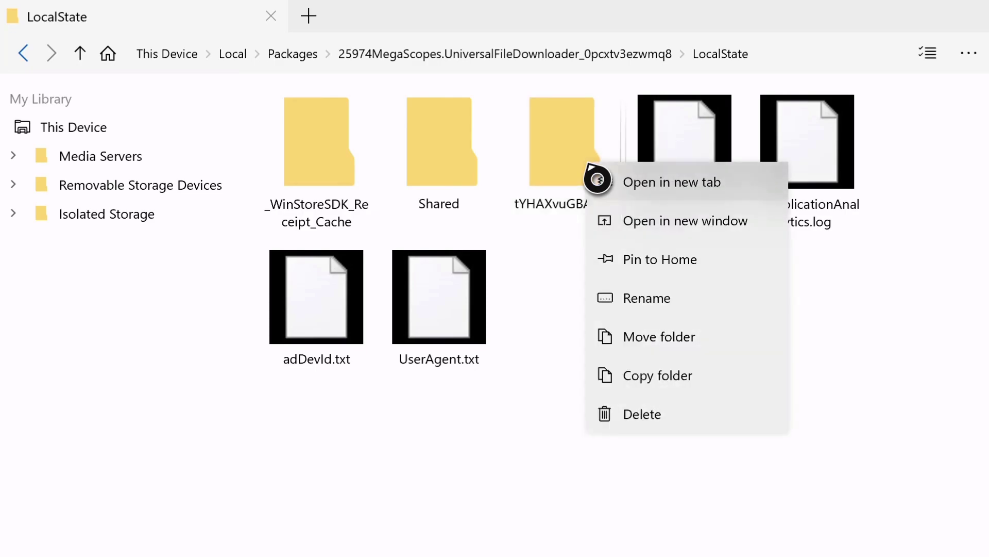
pyautogui.click(663, 391)
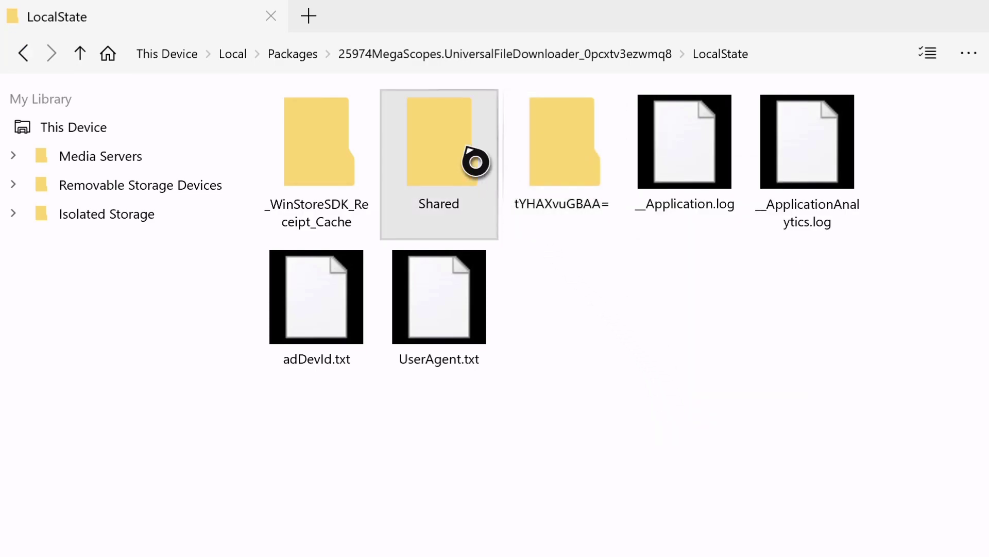
# - Go to Microsoft.MinecraftUWPConsole > LocalState > games > com.mojang > minecraftWorlds and paste tYHAXvuGBAA=
pyautogui.click(294, 55)
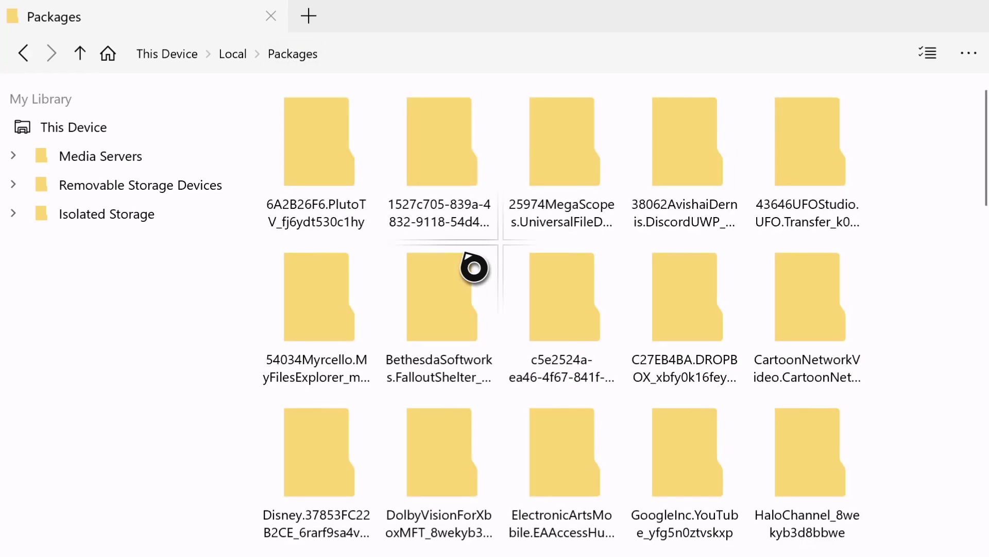
pyautogui.scroll(-1, 474, 267)
pyautogui.scroll(-3, 474, 268)
pyautogui.scroll(-3, 474, 267)
pyautogui.scroll(-4, 474, 267)
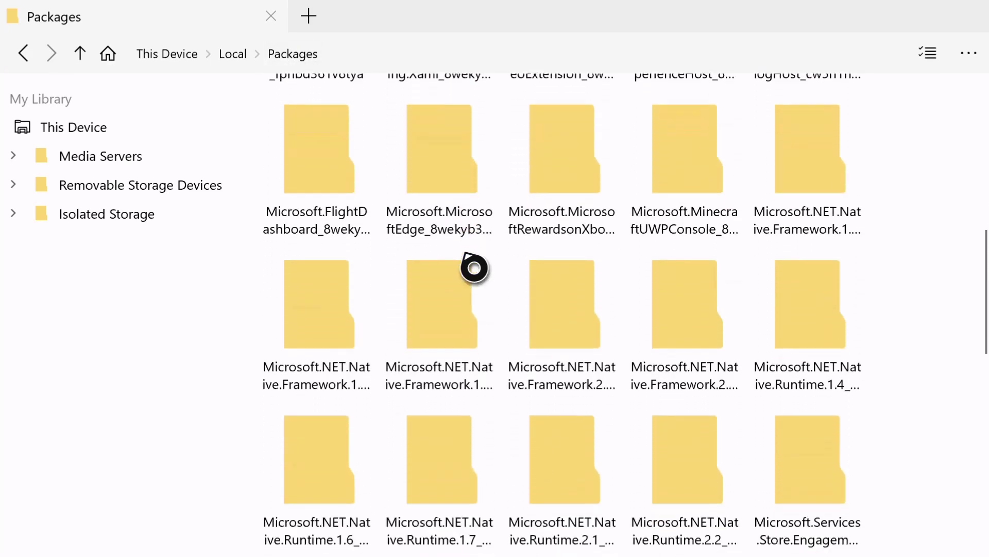
pyautogui.scroll(1, 474, 268)
pyautogui.doubleClick(695, 221)
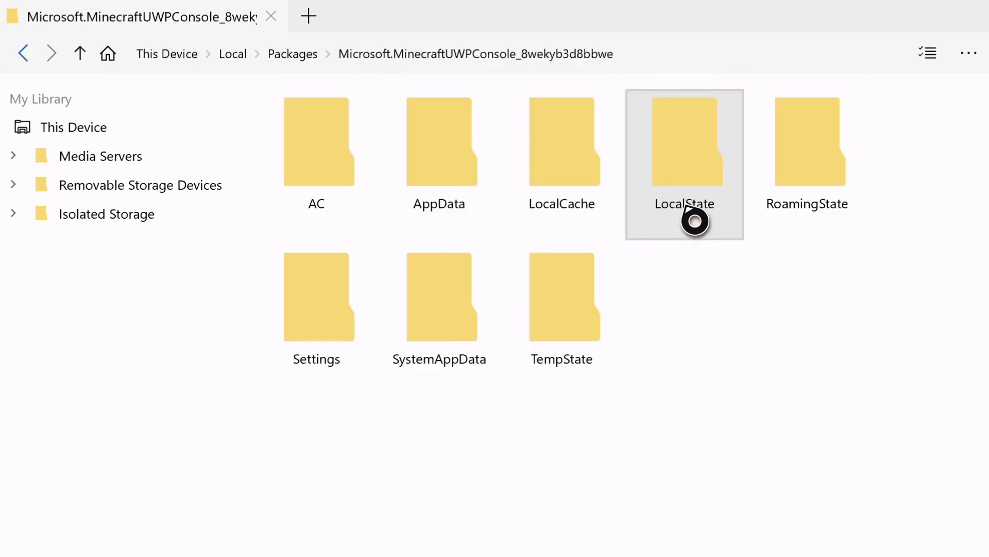
pyautogui.click(694, 157)
pyautogui.click(306, 159)
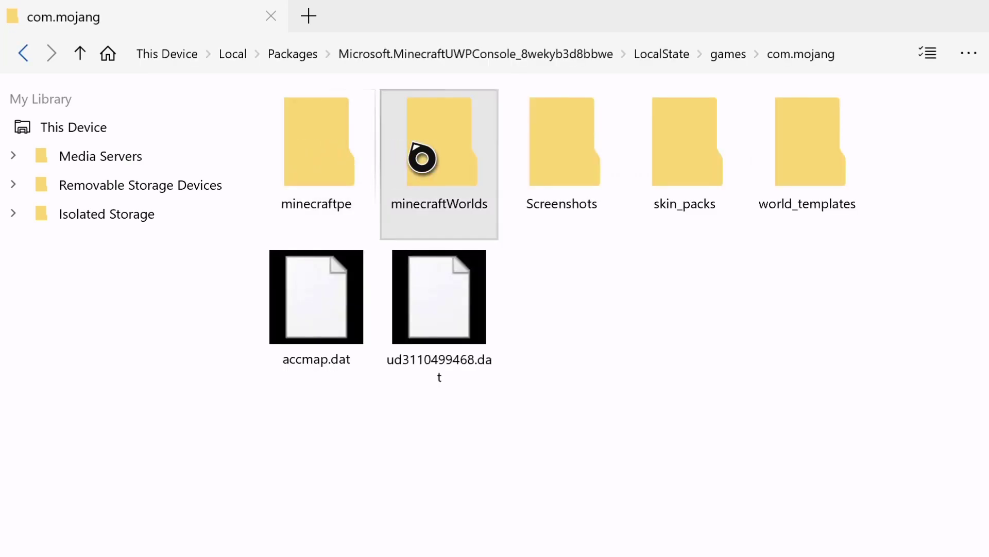
pyautogui.click(422, 159)
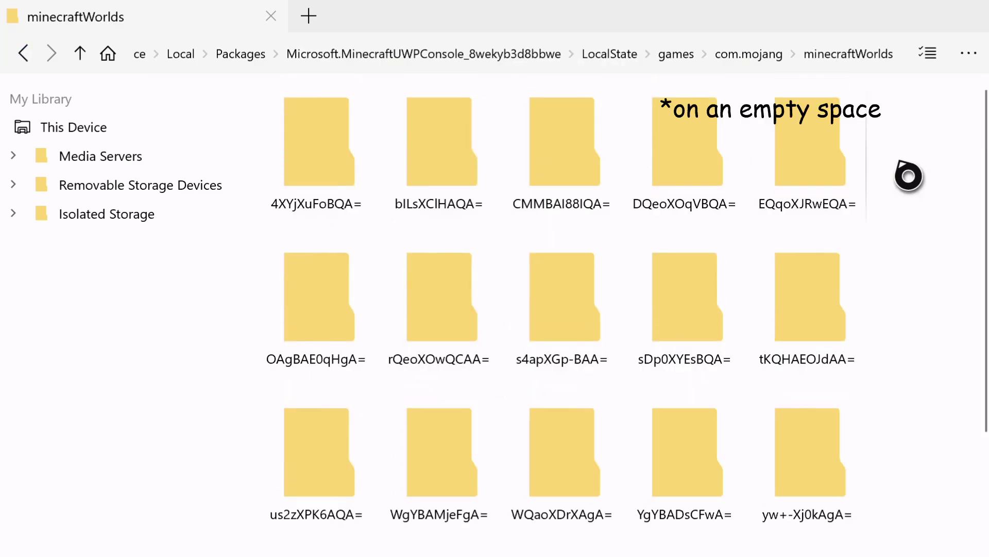
pyautogui.rightClick(908, 176)
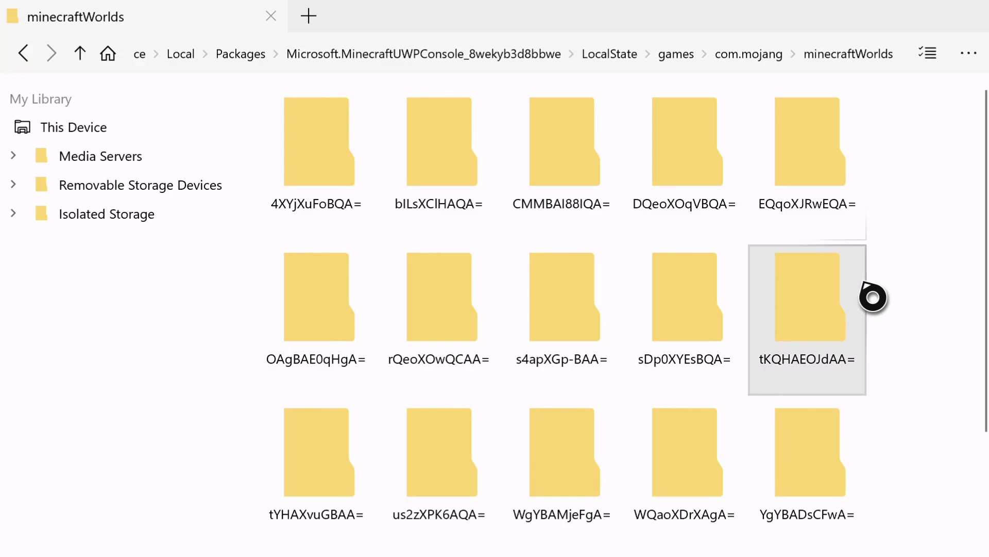
# - Launch Minecraft from the console guide and open the saved worlds list
pyautogui.press('super')
pyautogui.press('Down')
pyautogui.press('Down')
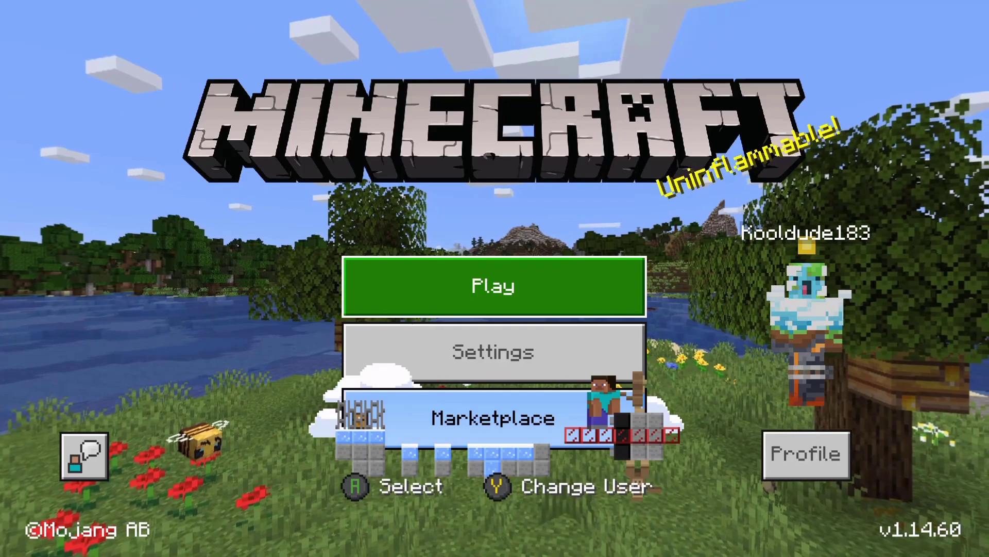
pyautogui.press('Return')
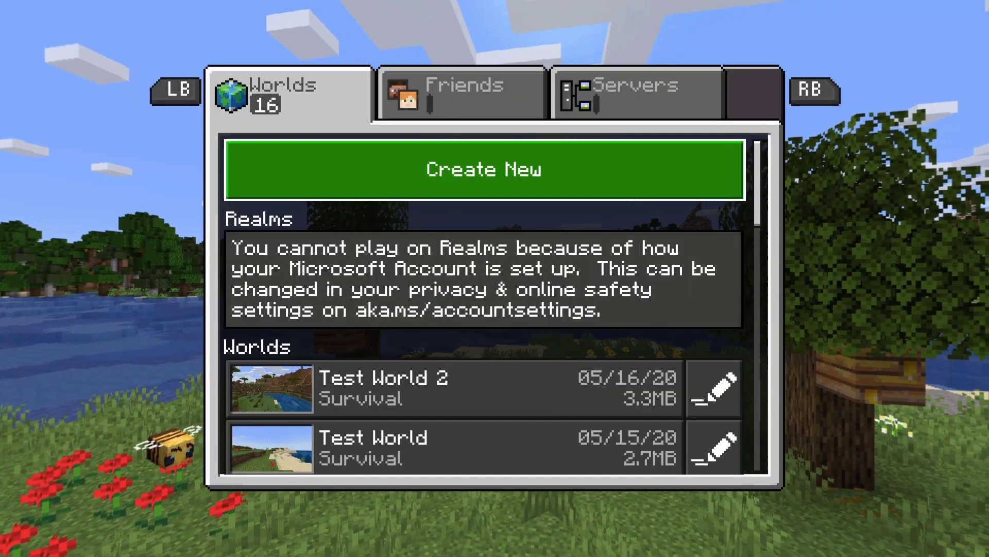